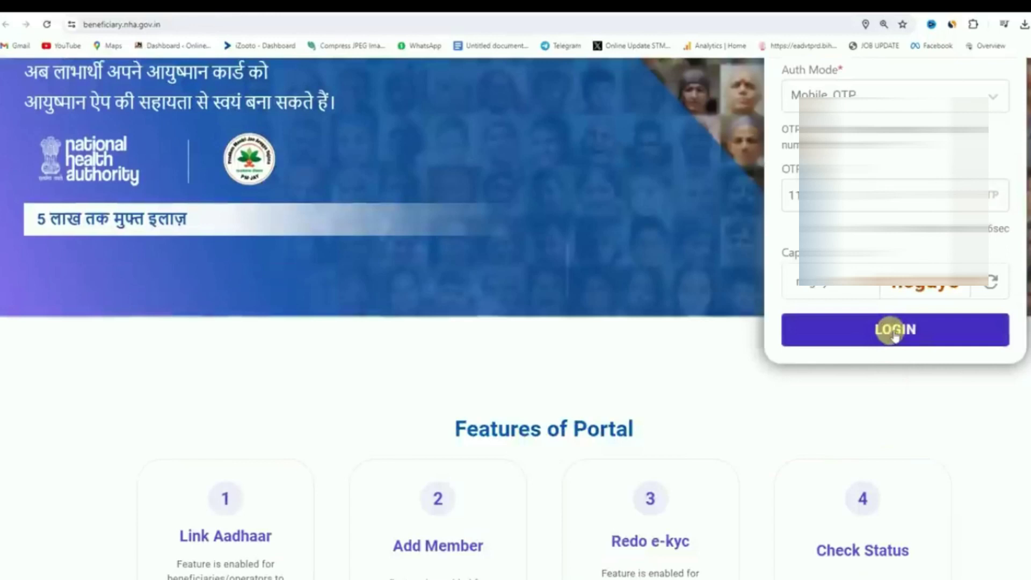
Log in to the beneficiary portal and fill in the state, PMJAY scheme and district for the family search
left_click(894, 331)
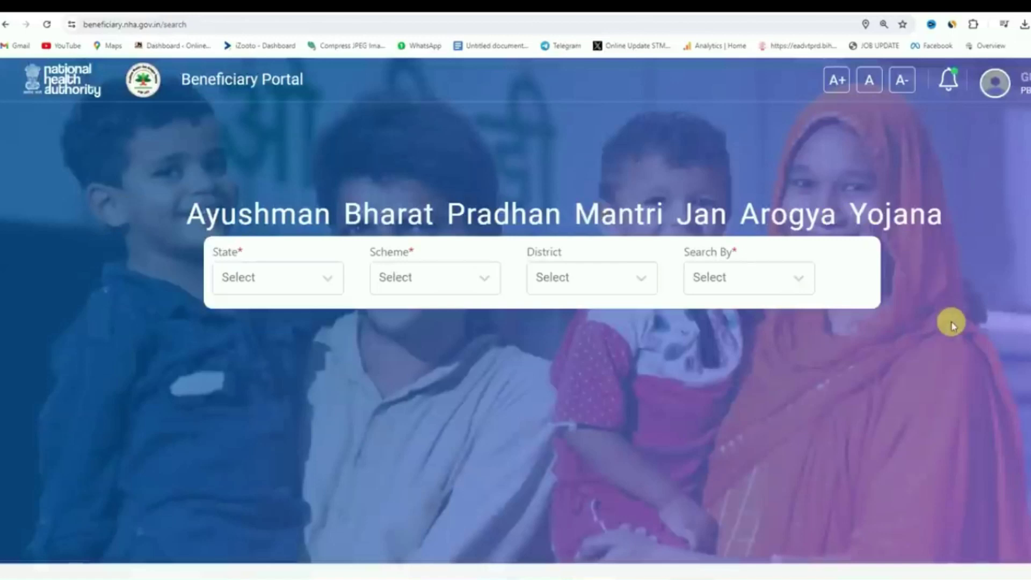
left_click(290, 282)
left_click(276, 483)
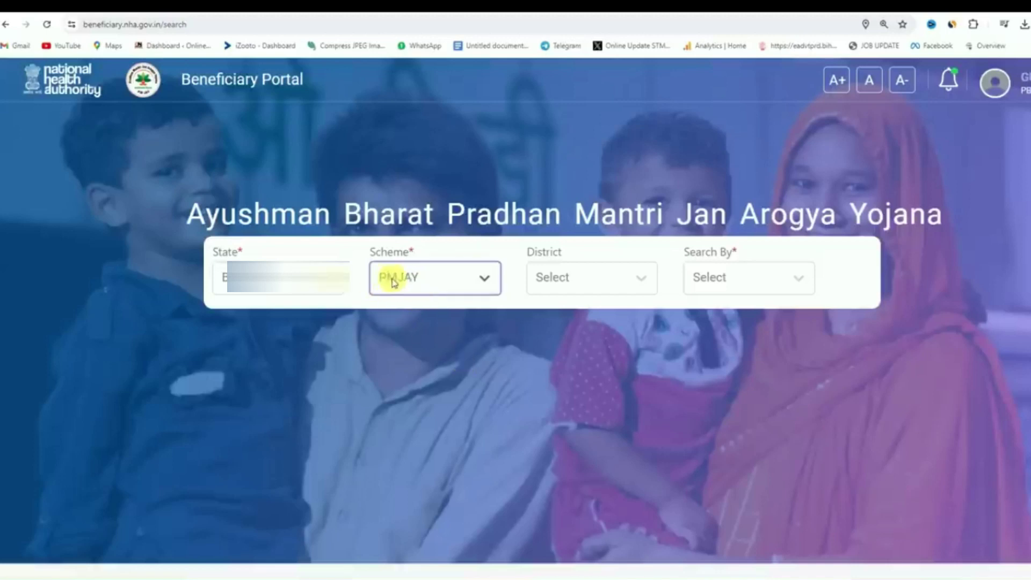
left_click(582, 280)
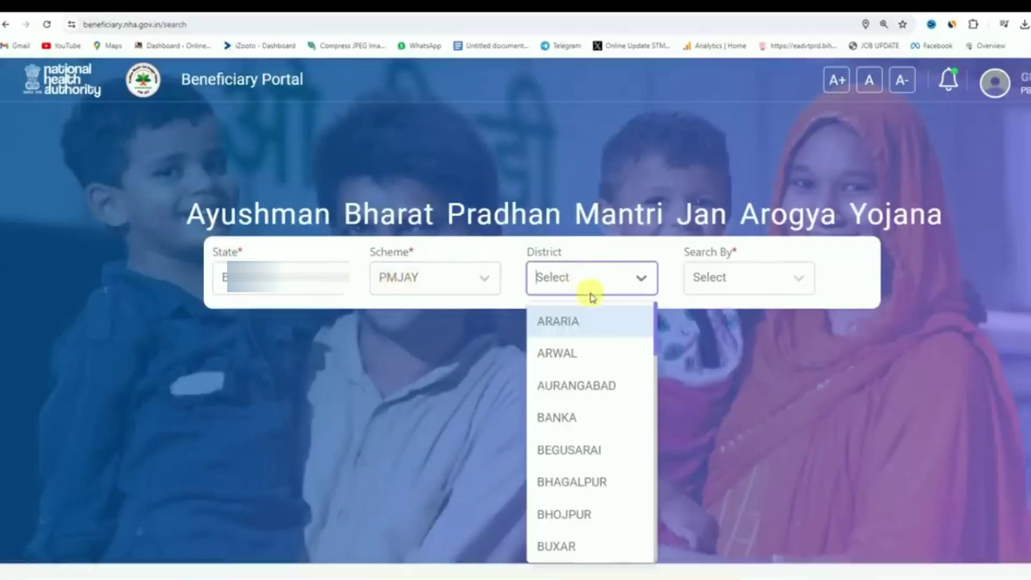
scroll(599, 507, "down", 15)
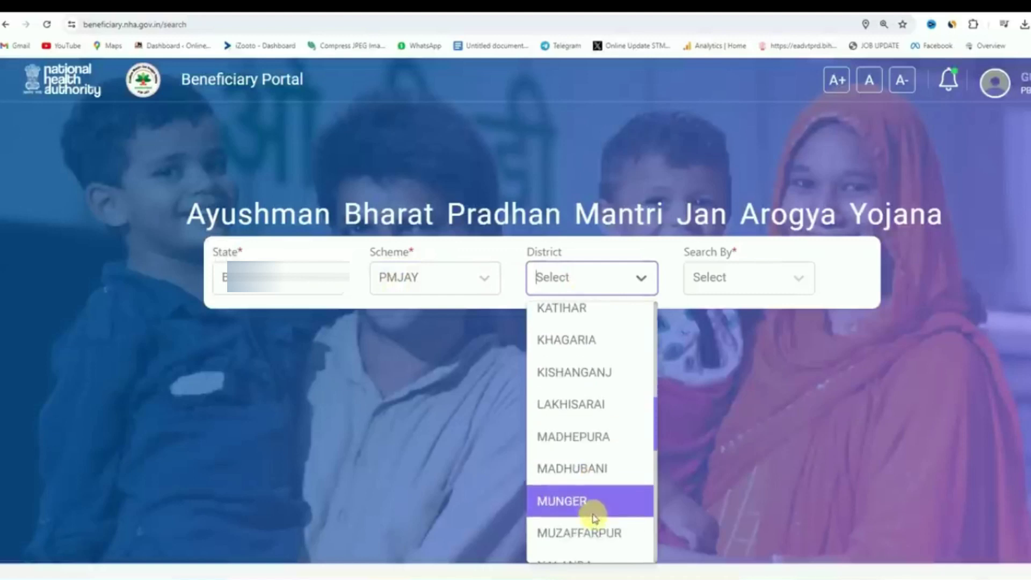
scroll(594, 505, "down", 1)
left_click(591, 502)
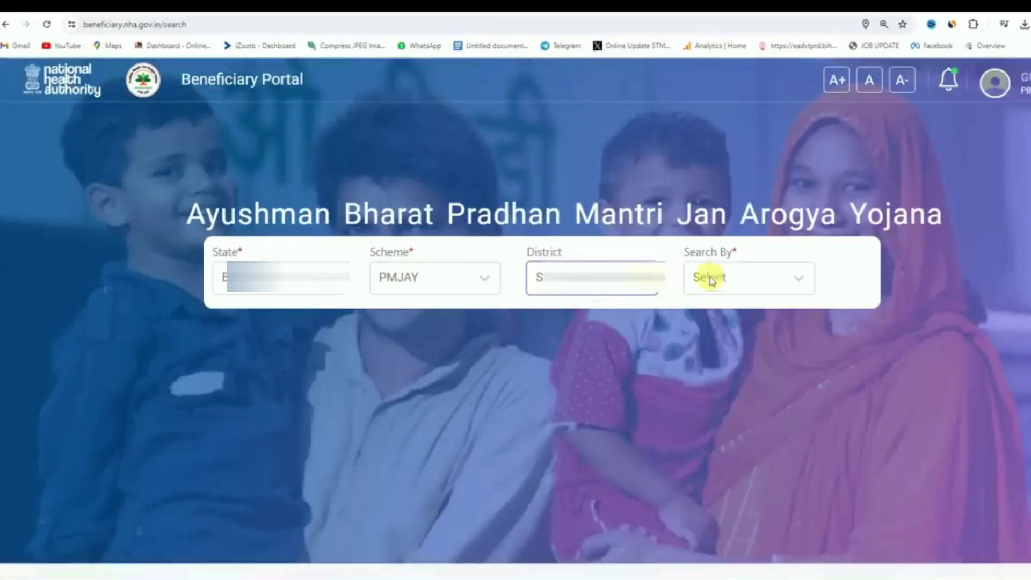
Search for families by Location - Rural, choosing the sub-district and village
left_click(742, 279)
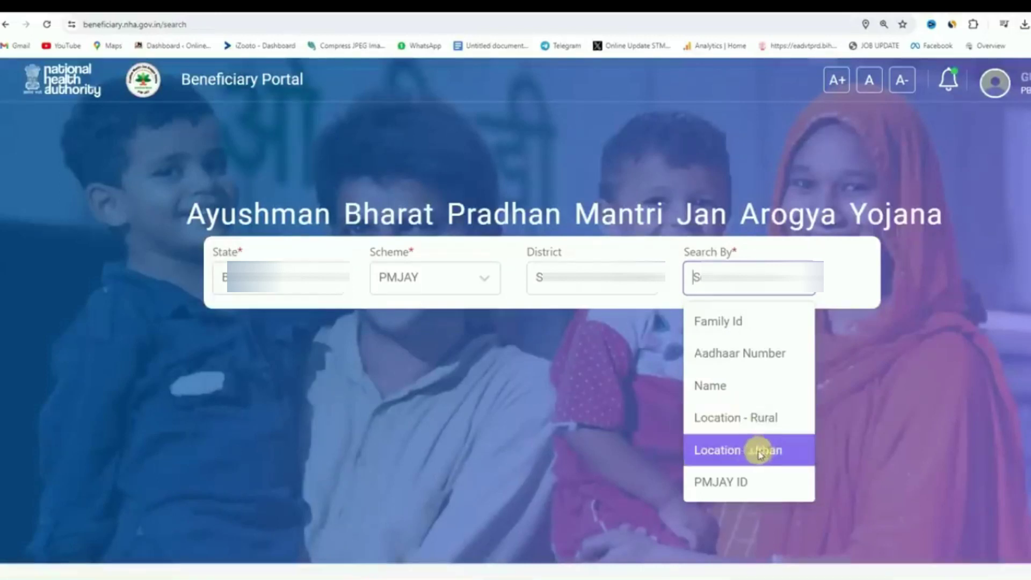
left_click(763, 418)
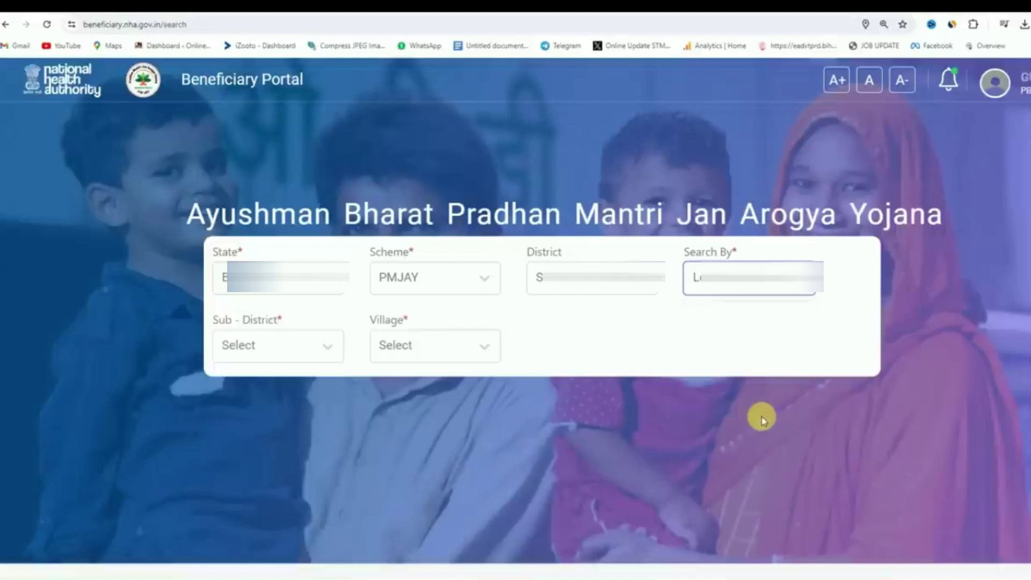
left_click(282, 355)
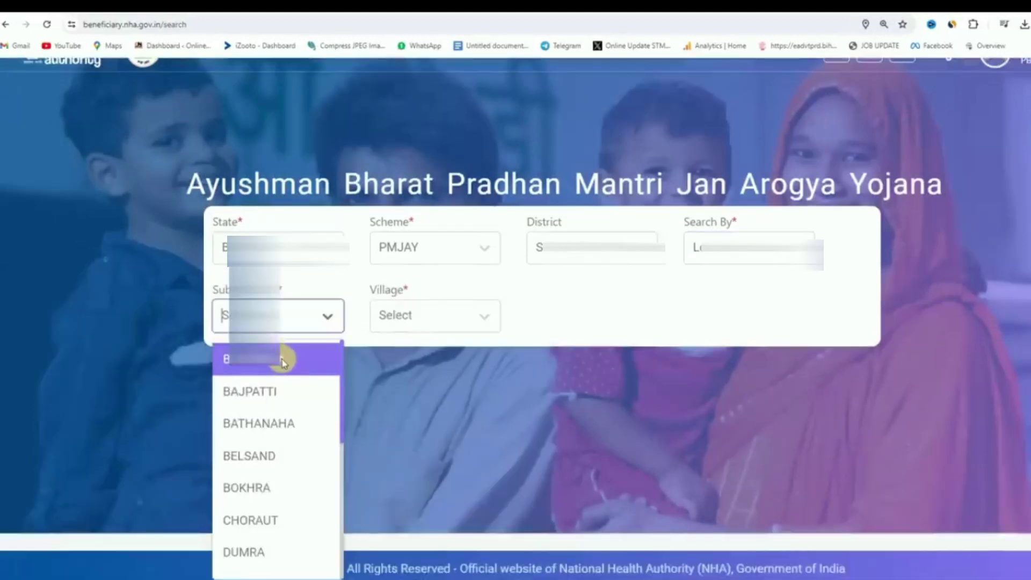
left_click(454, 367)
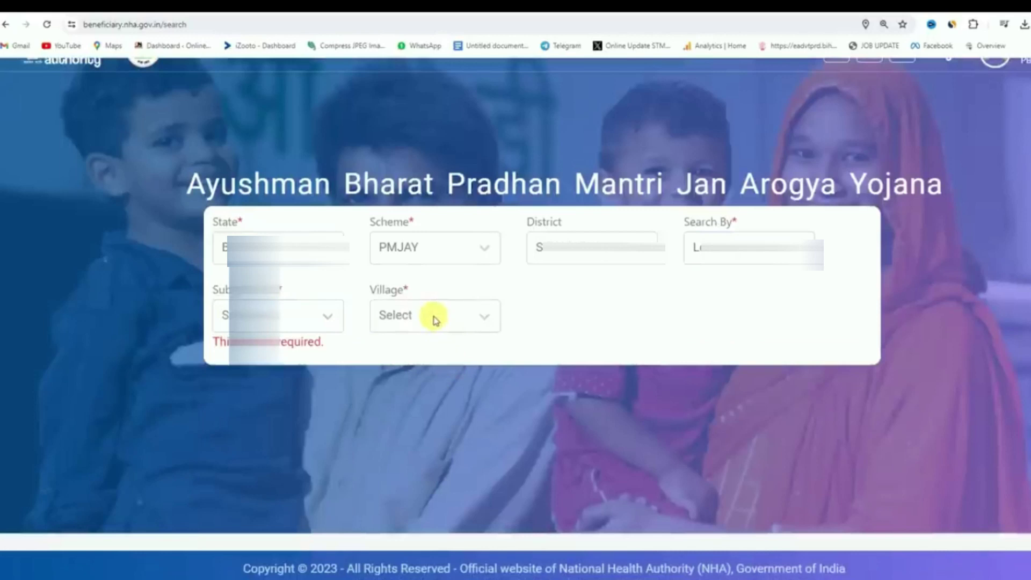
left_click(434, 319)
left_click(434, 349)
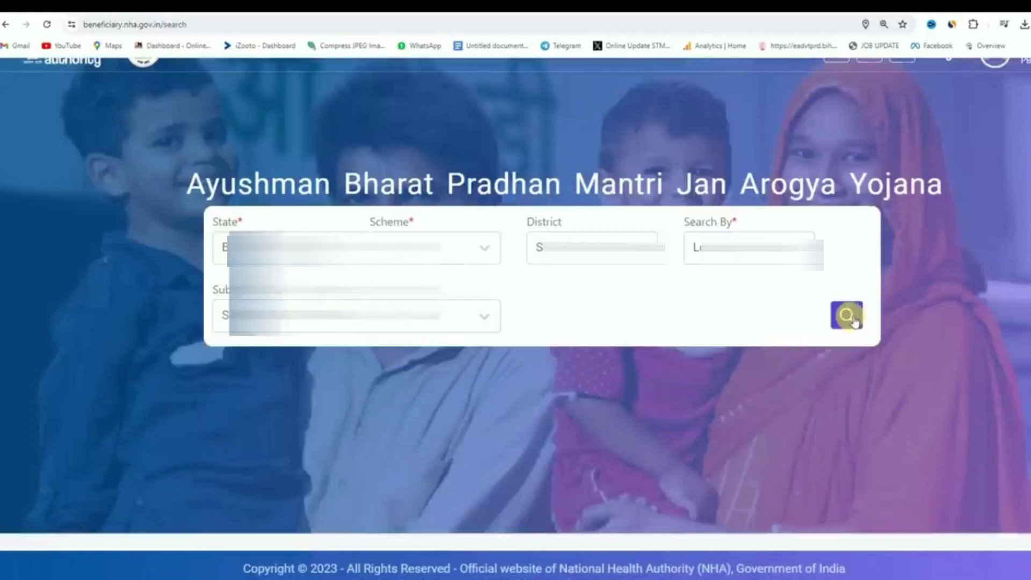
left_click(853, 321)
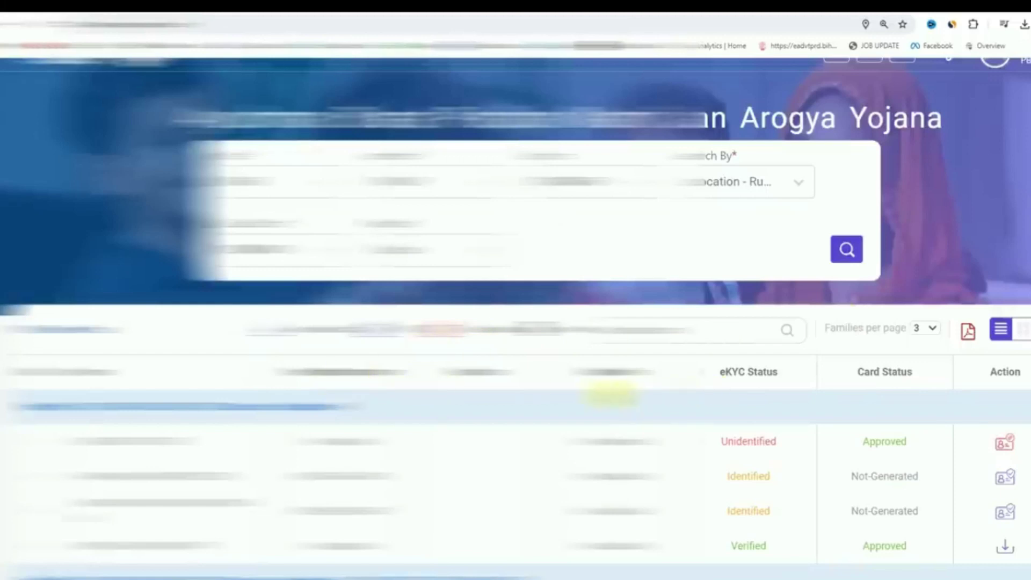
Examine the available actions and the eKYC status of the first family's members in the search results
scroll(610, 395, "down", 4)
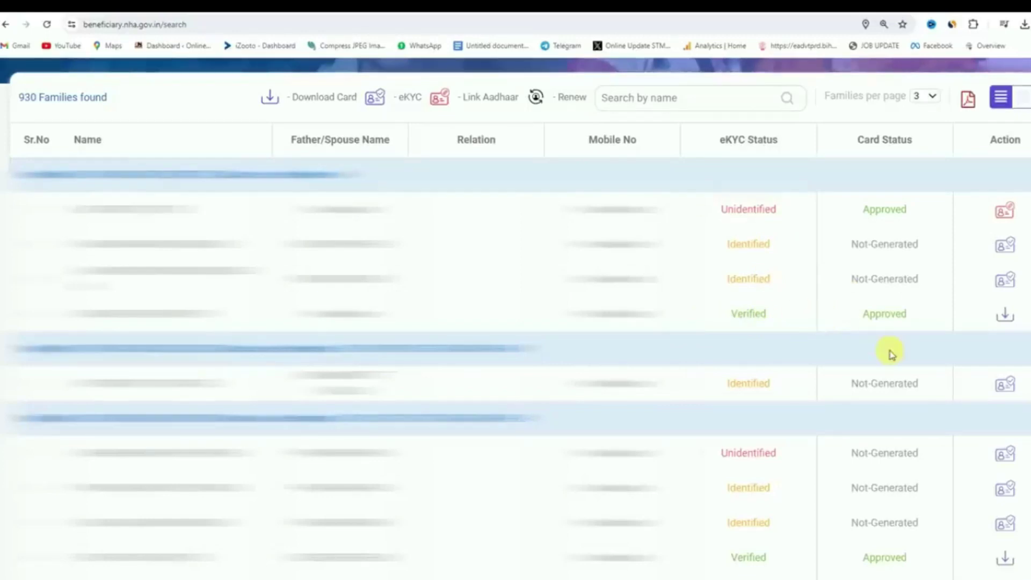
left_click_drag(990, 140, 1008, 141)
left_click(1009, 141)
left_click_drag(722, 211, 784, 210)
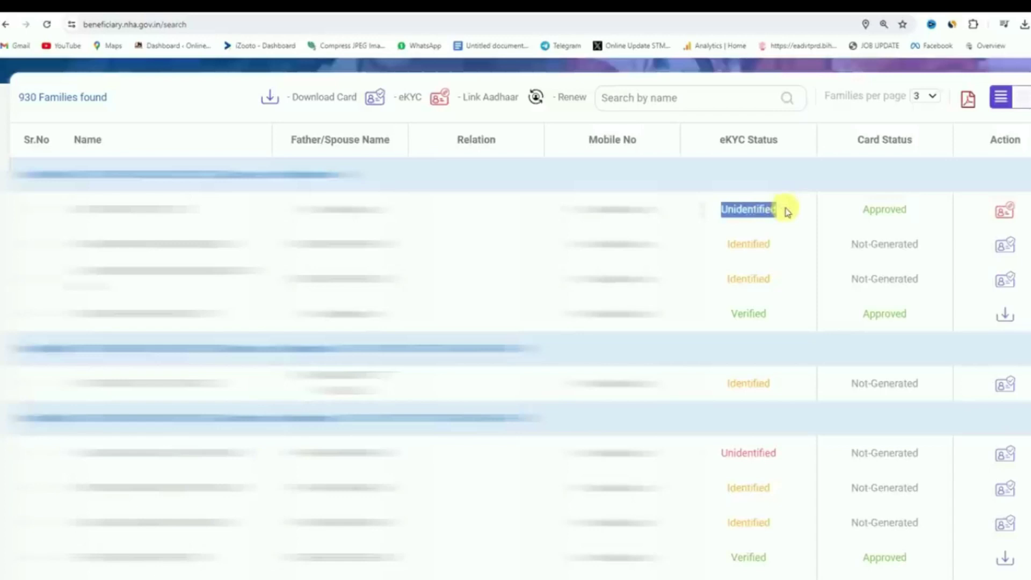
left_click(788, 212)
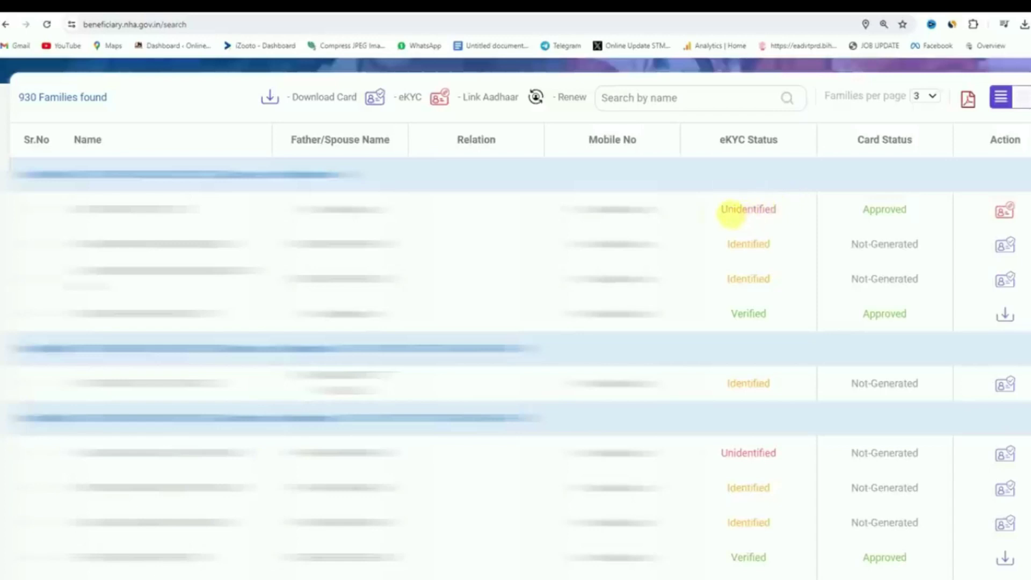
left_click_drag(722, 211, 788, 209)
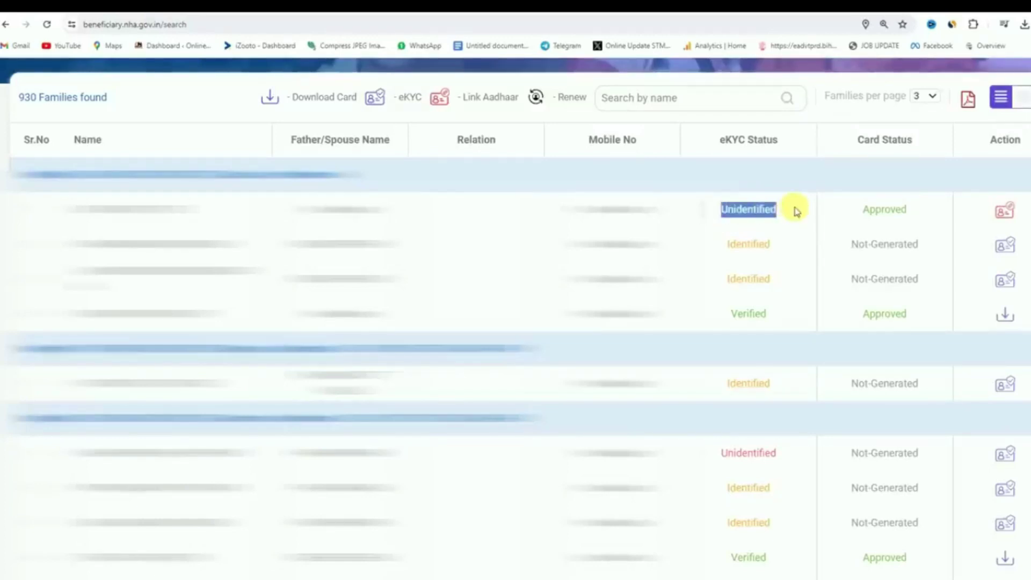
left_click(797, 211)
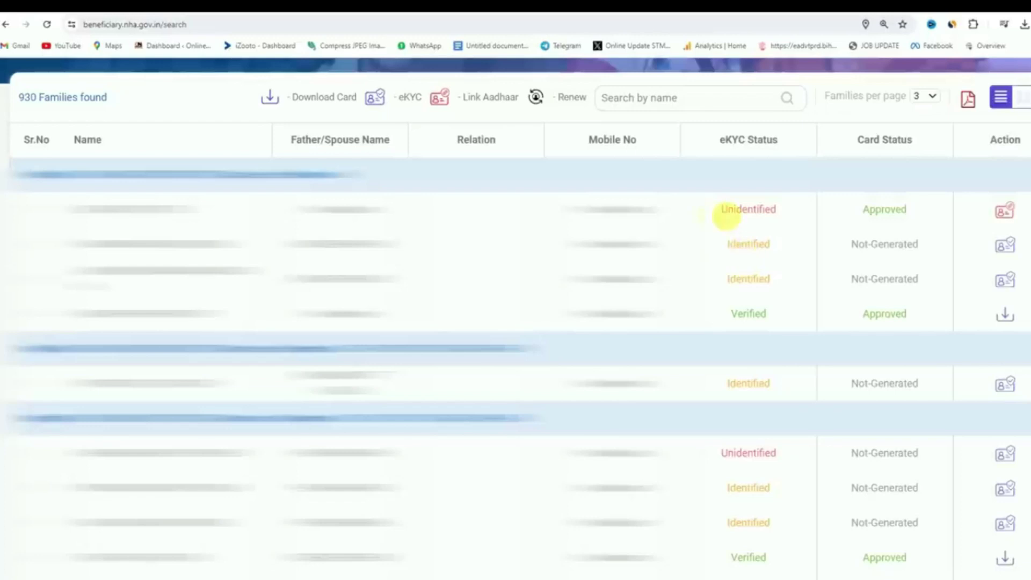
left_click_drag(720, 210, 799, 210)
left_click(809, 199)
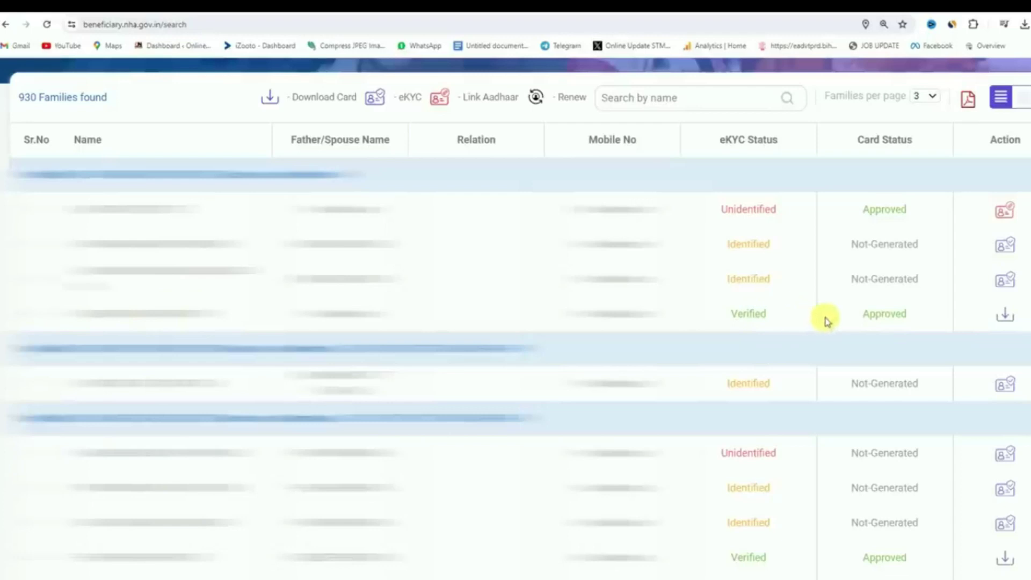
Request the card download for the first family's verified member and verify the Aadhaar number with consent allowed
left_click(1008, 315)
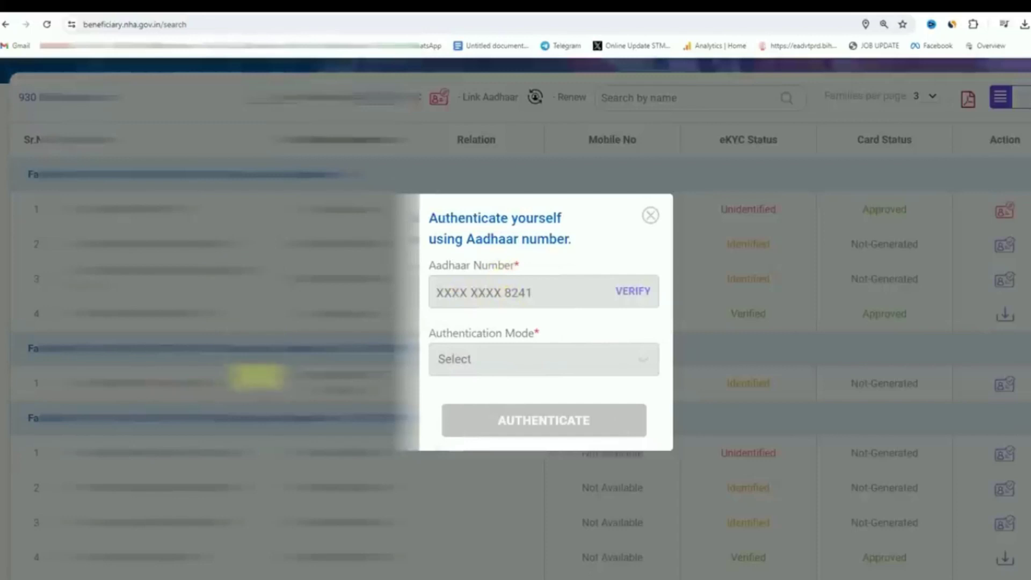
left_click(645, 292)
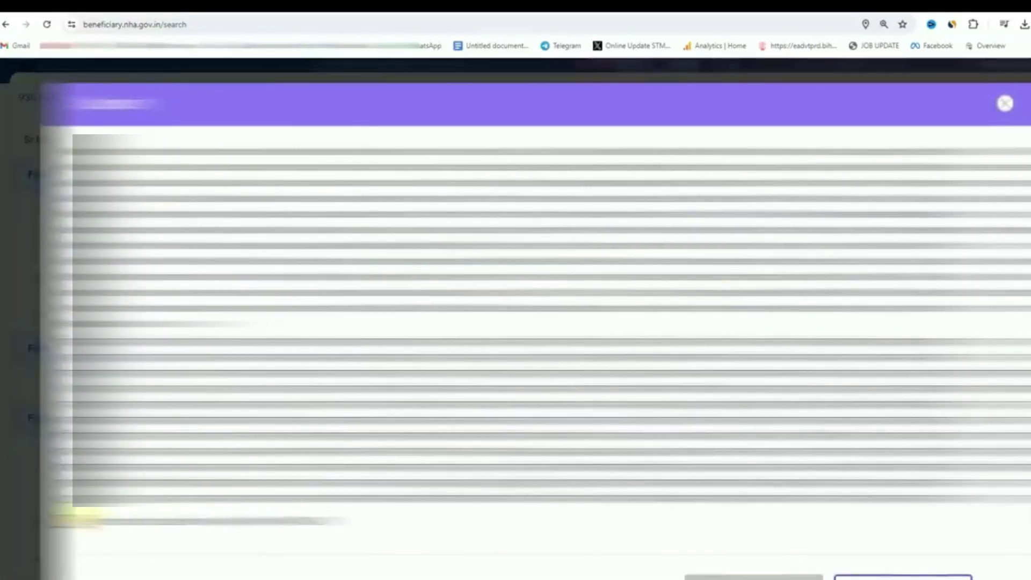
scroll(650, 517, "down", 1)
left_click(749, 539)
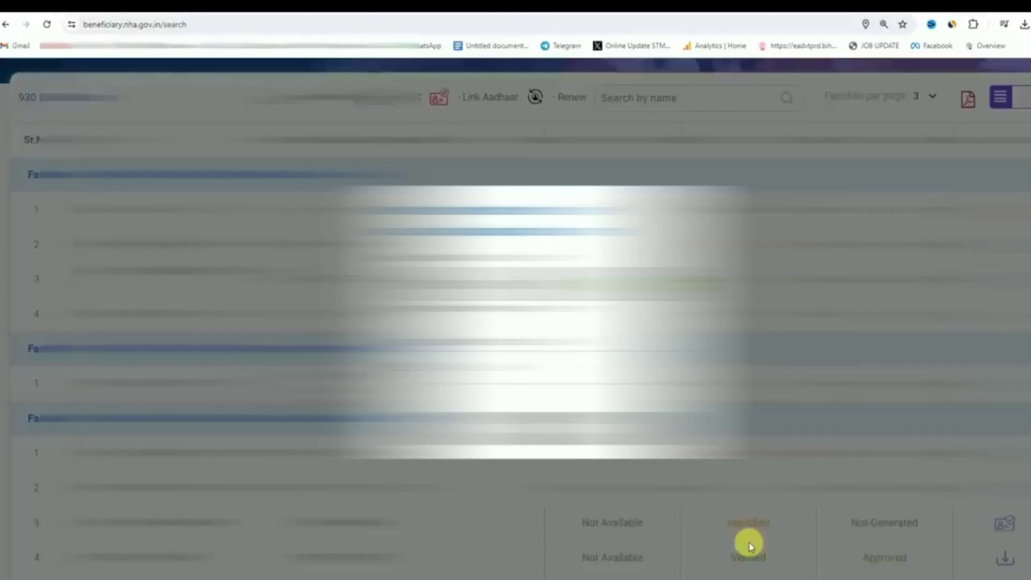
Authenticate with the Aadhaar OTP mode, filling in the beneficiary's Aadhaar OTP and mobile OTP
left_click(539, 368)
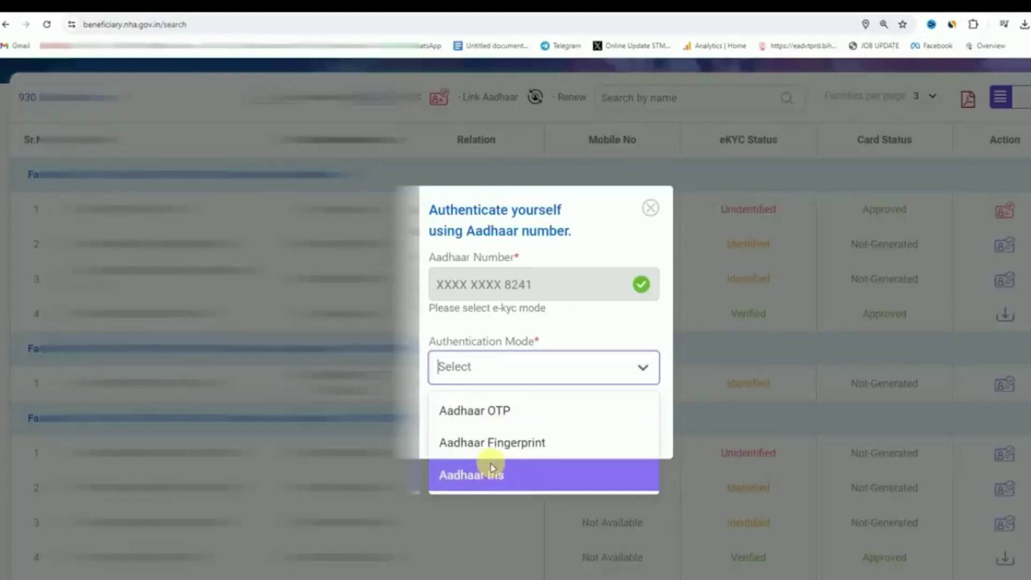
left_click(508, 415)
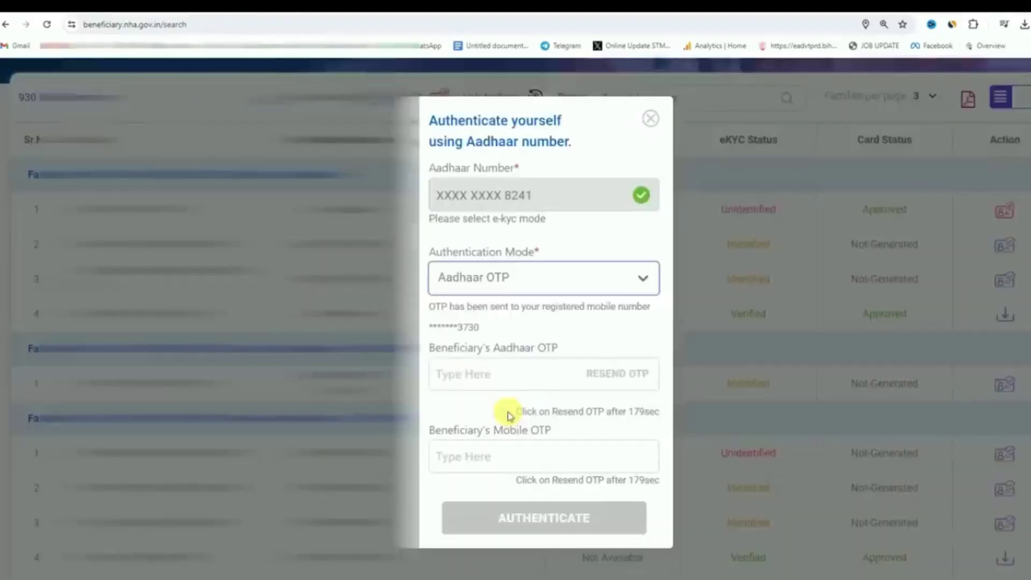
left_click(495, 379)
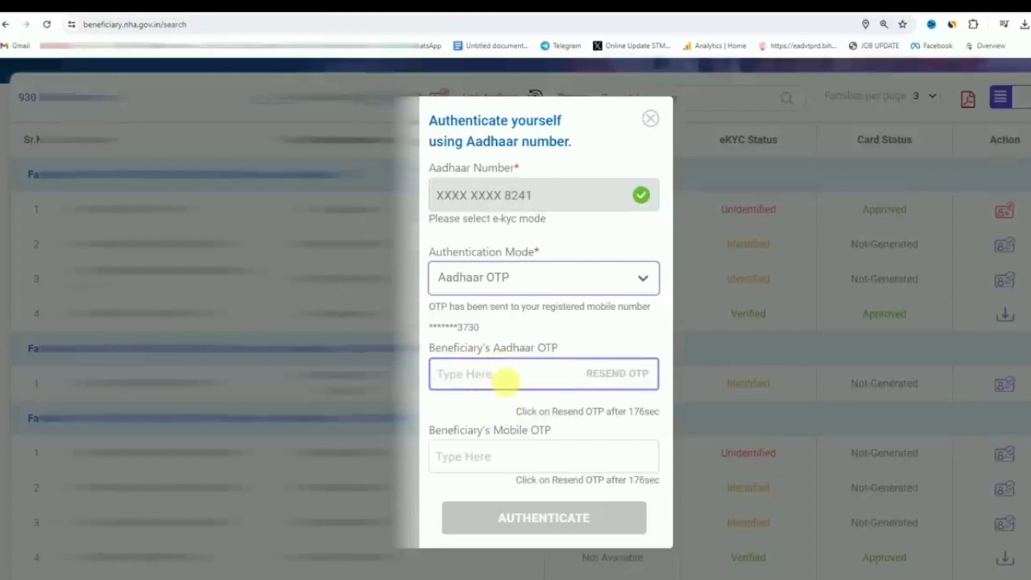
left_click(540, 457)
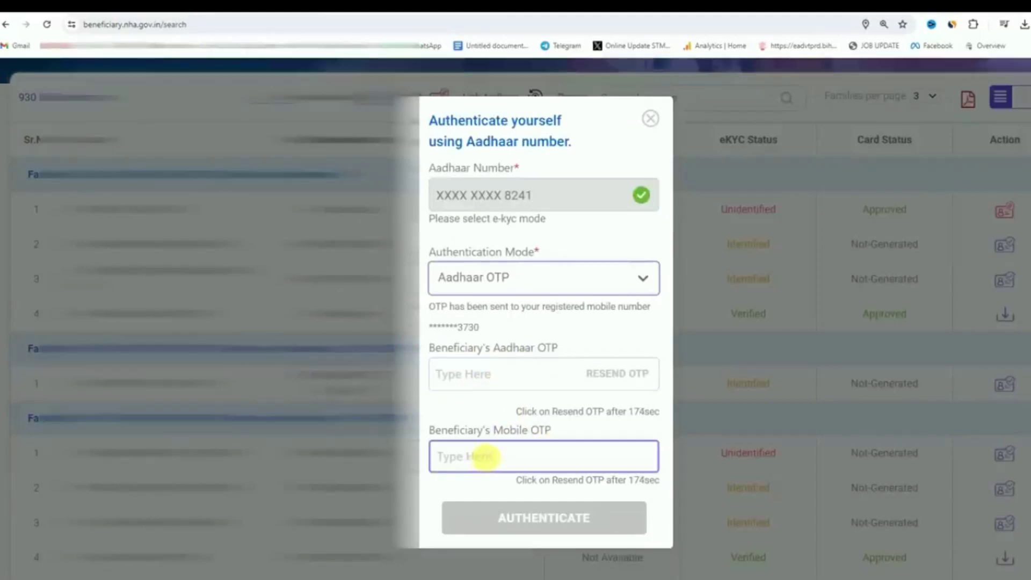
left_click(575, 346)
left_click(472, 456)
left_click(541, 512)
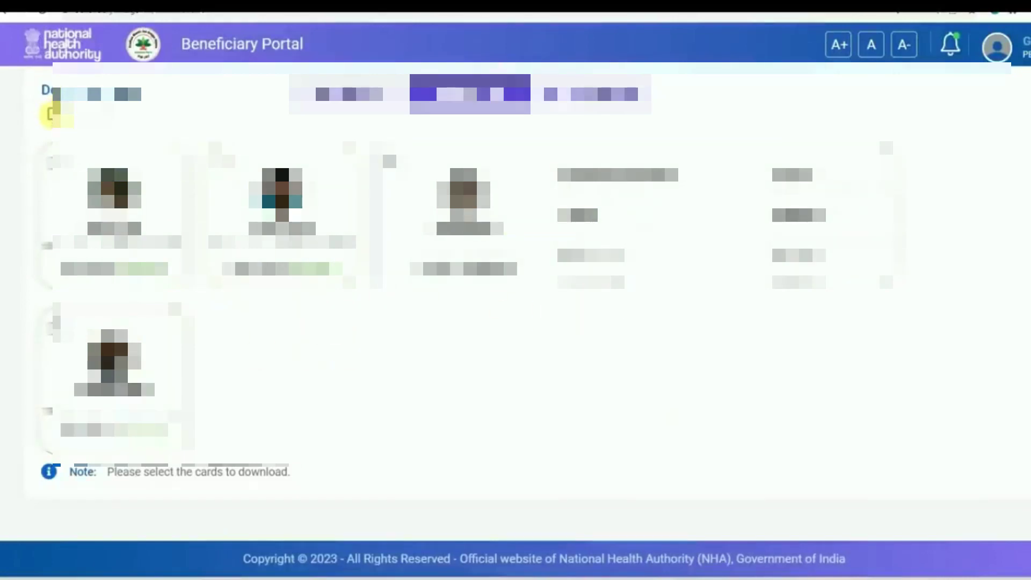
Select all family members' cards, download them and close the confirmation message
left_click(51, 114)
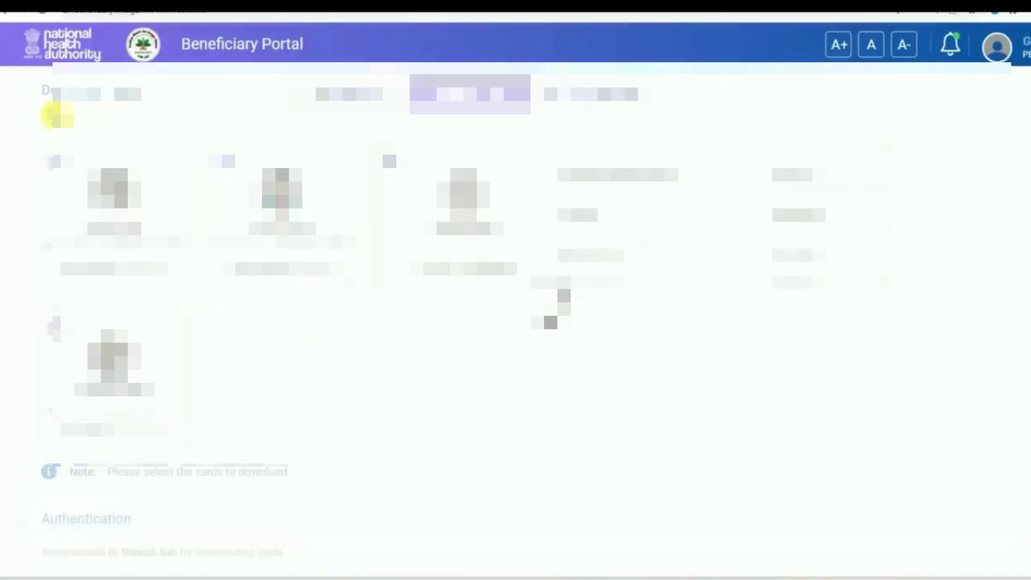
scroll(891, 529, "down", 5)
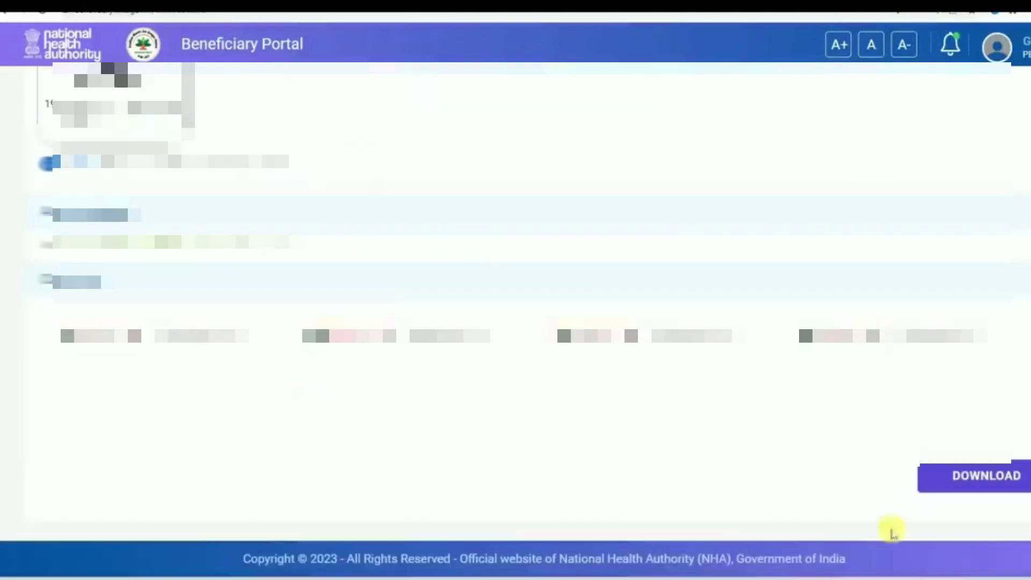
left_click(994, 478)
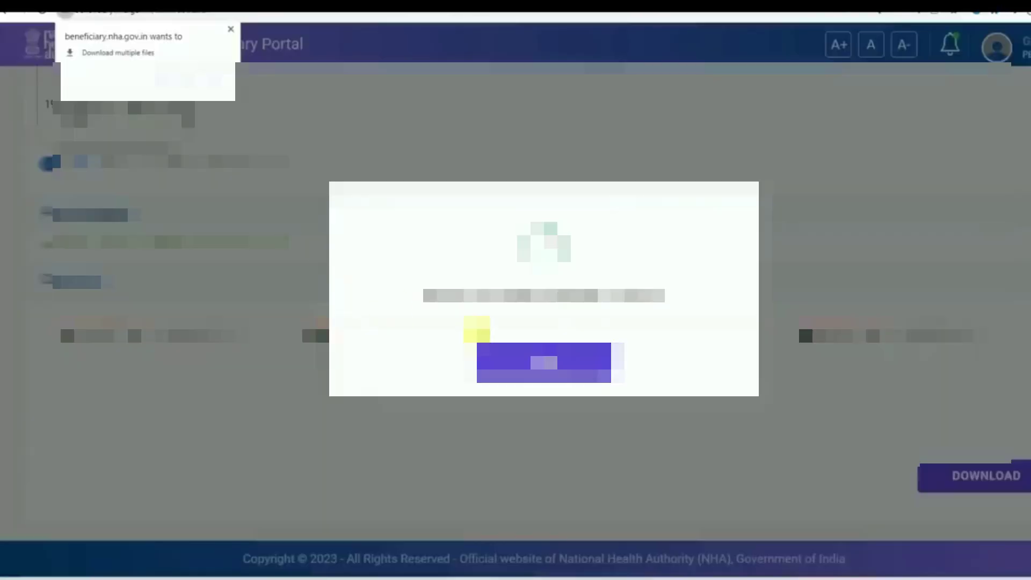
left_click(537, 363)
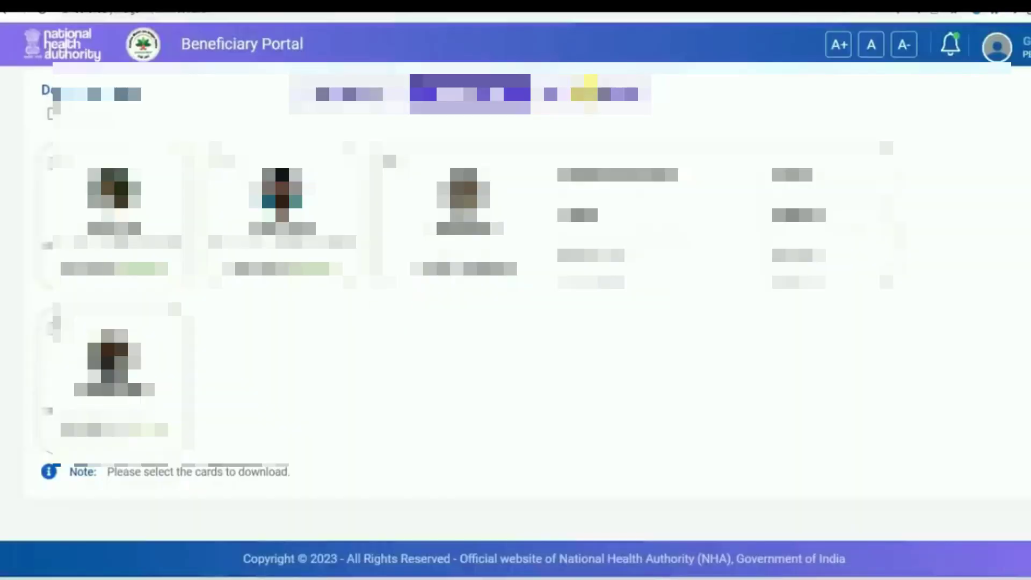
Start adding a family member and verify the primary member's Aadhaar number by Aadhaar OTP with consent allowed
left_click(605, 88)
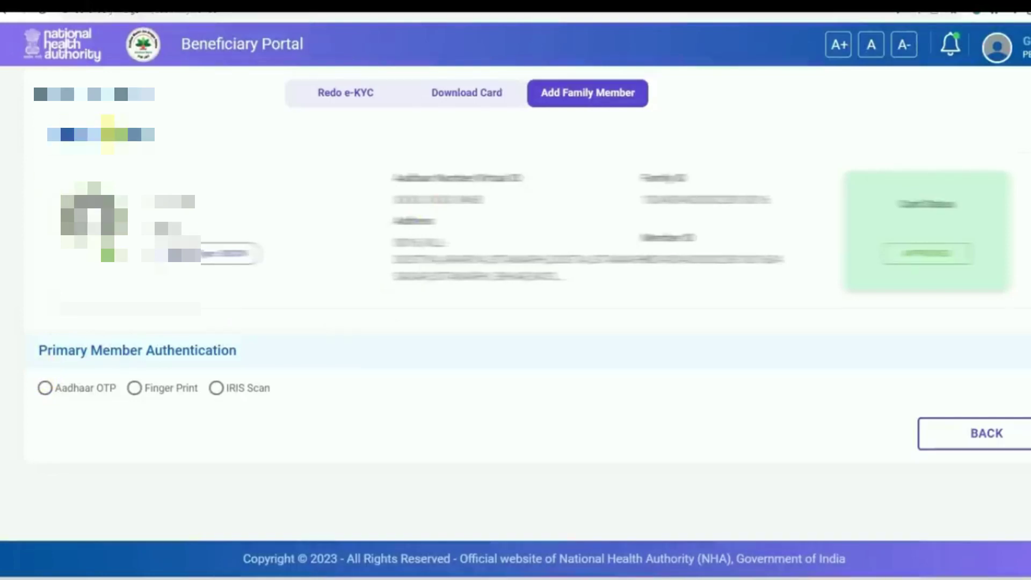
left_click(45, 388)
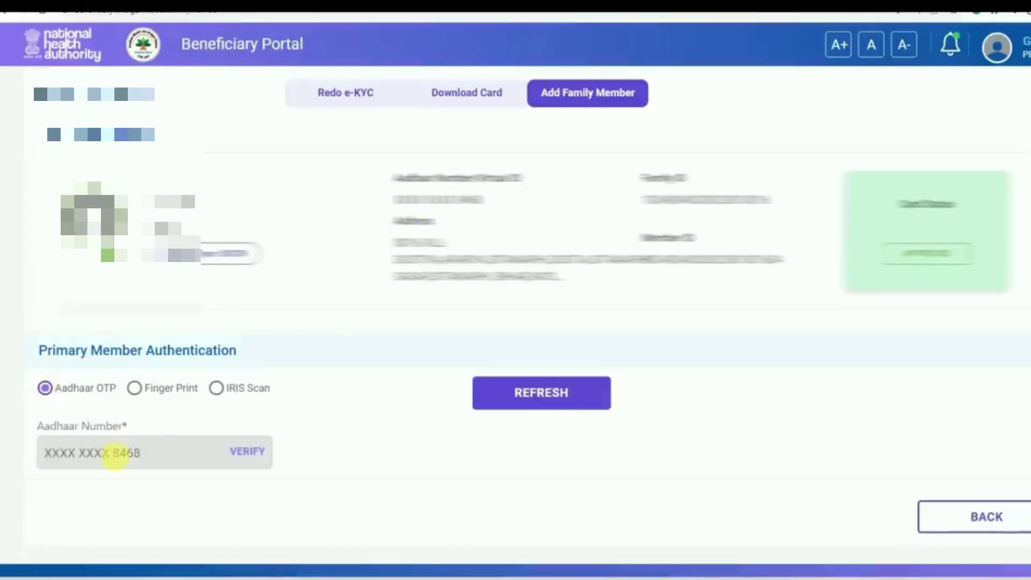
left_click(264, 456)
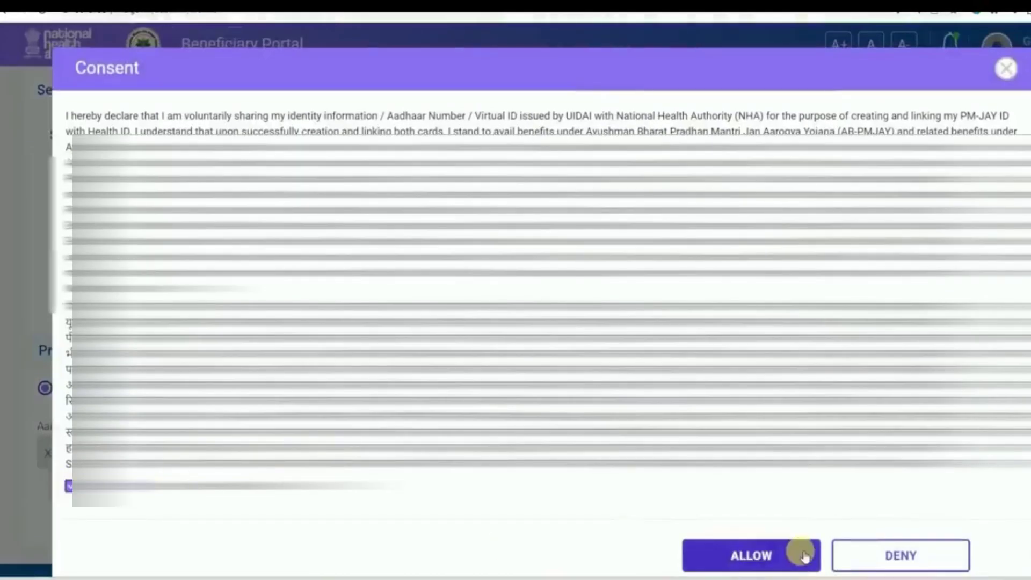
left_click(783, 553)
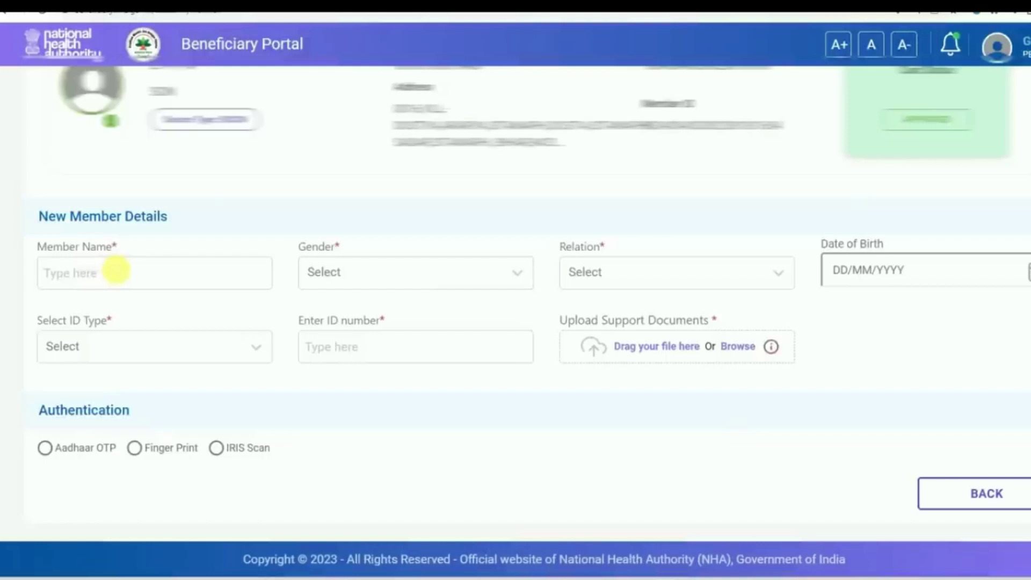
Set the new member's relation to SON and gender to Male
left_click(602, 274)
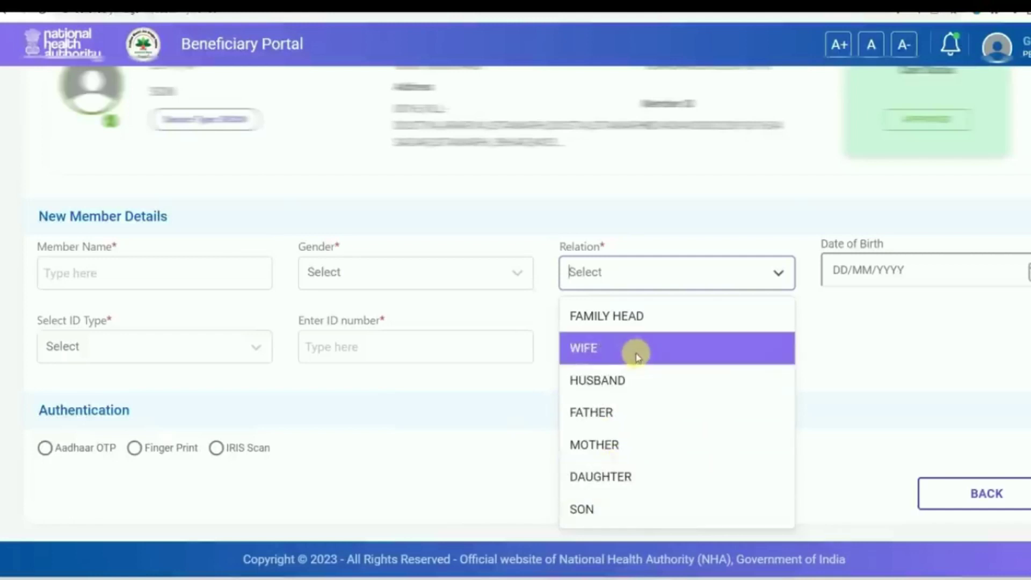
left_click(616, 515)
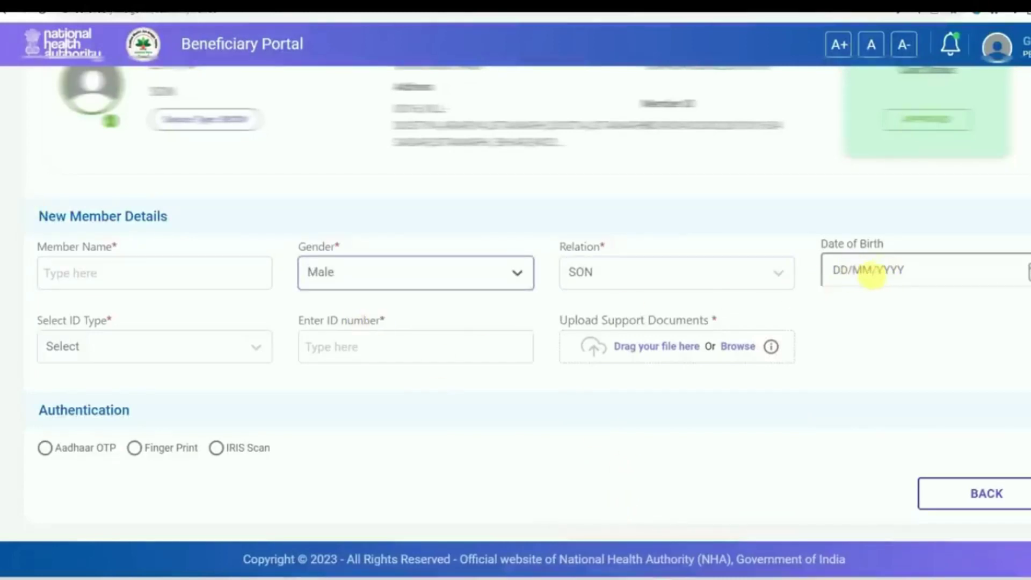
Set the new member's ID type to Birth Certificate and fill in the name, date of birth, ID number and supporting document
left_click(172, 346)
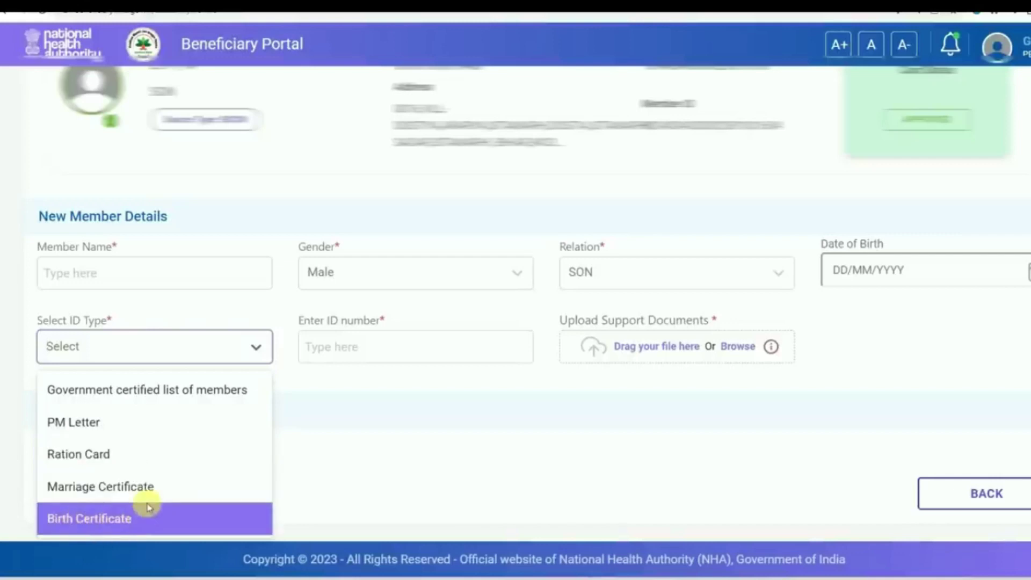
left_click(114, 517)
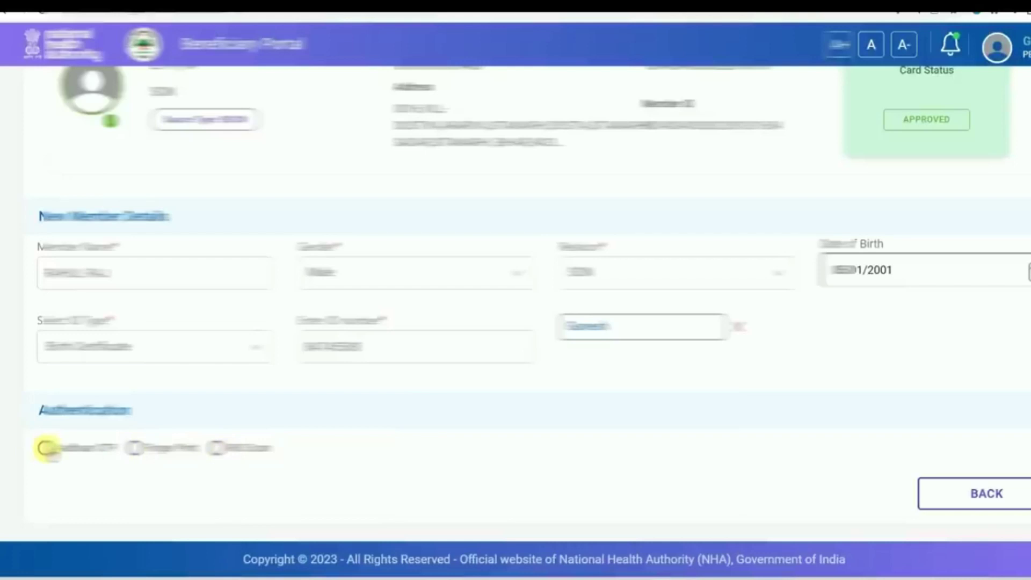
Authenticate the new member by Aadhaar OTP, accepting and allowing the consent and filling in the OTPs
left_click(47, 447)
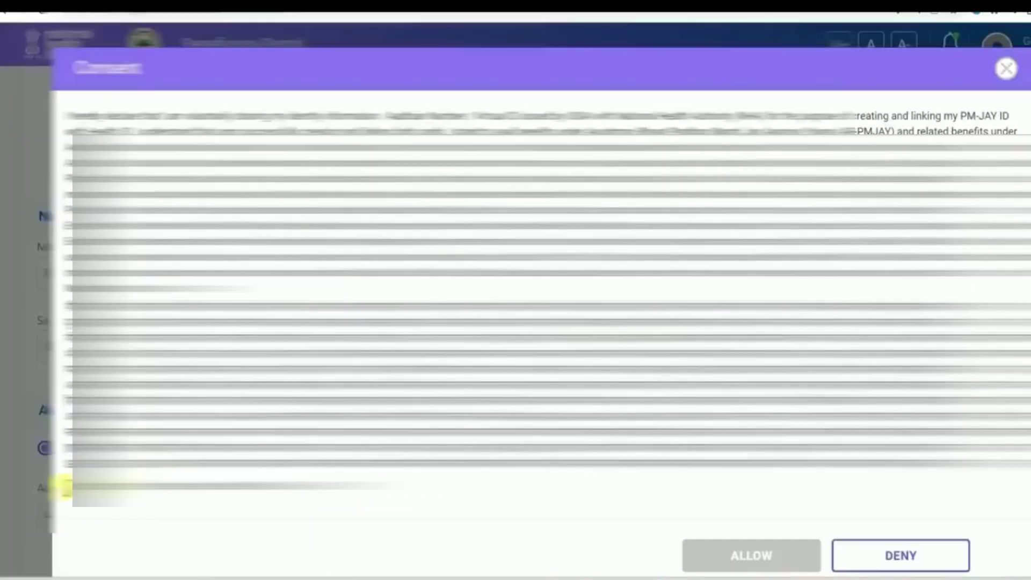
left_click(64, 485)
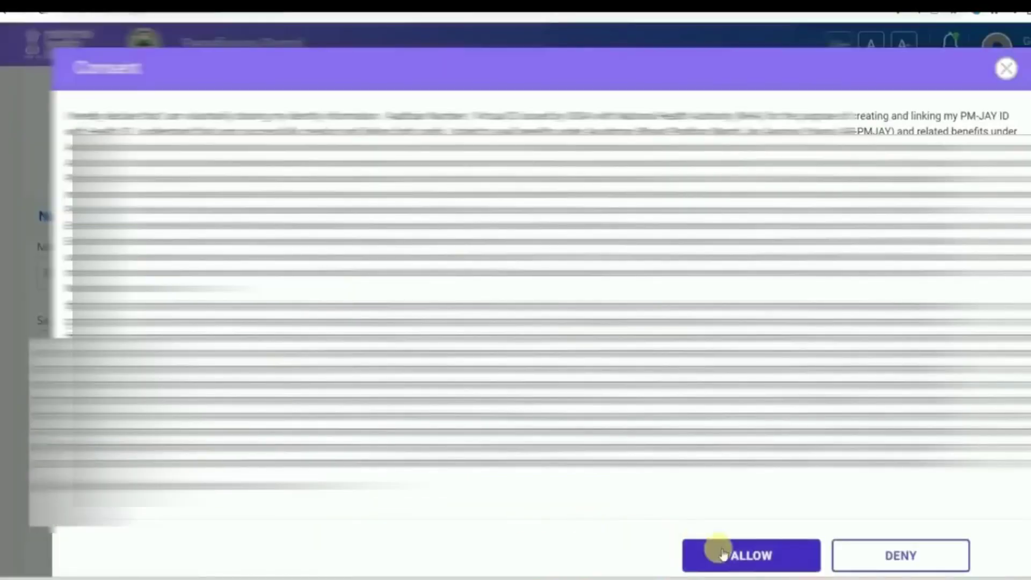
left_click(724, 556)
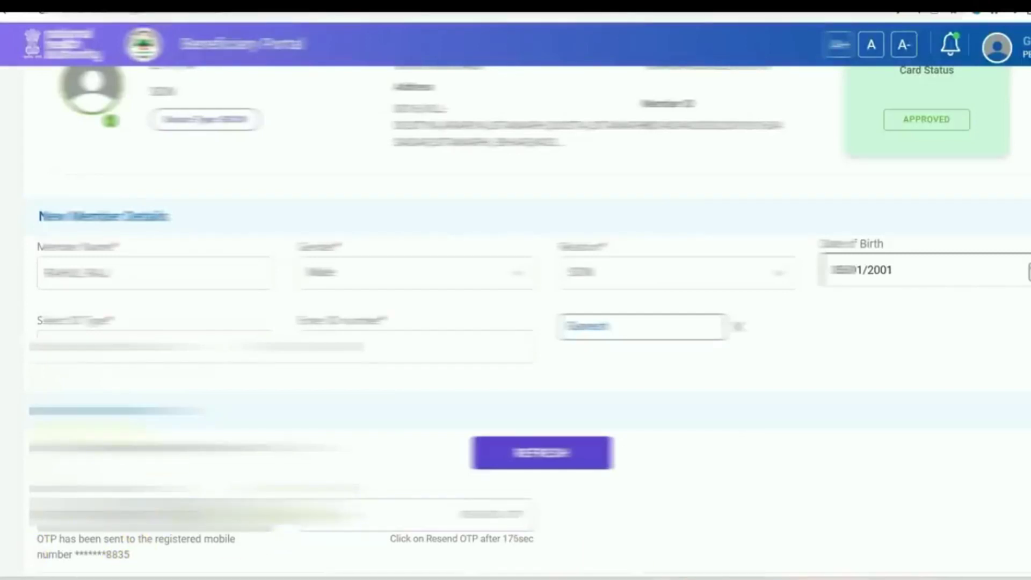
left_click(386, 528)
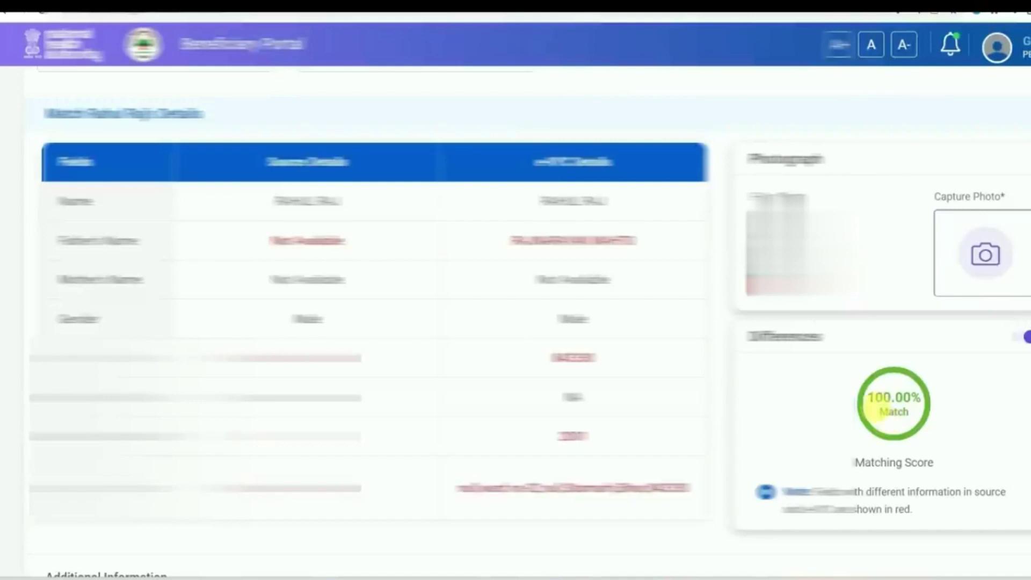
Capture a photo of the new member and proceed with the picture
left_click(988, 254)
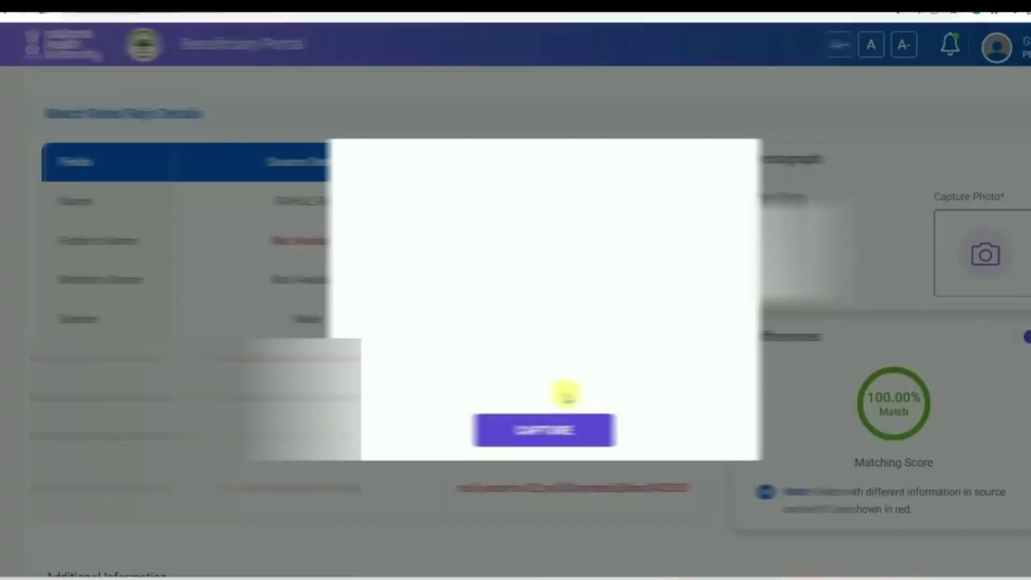
left_click(575, 427)
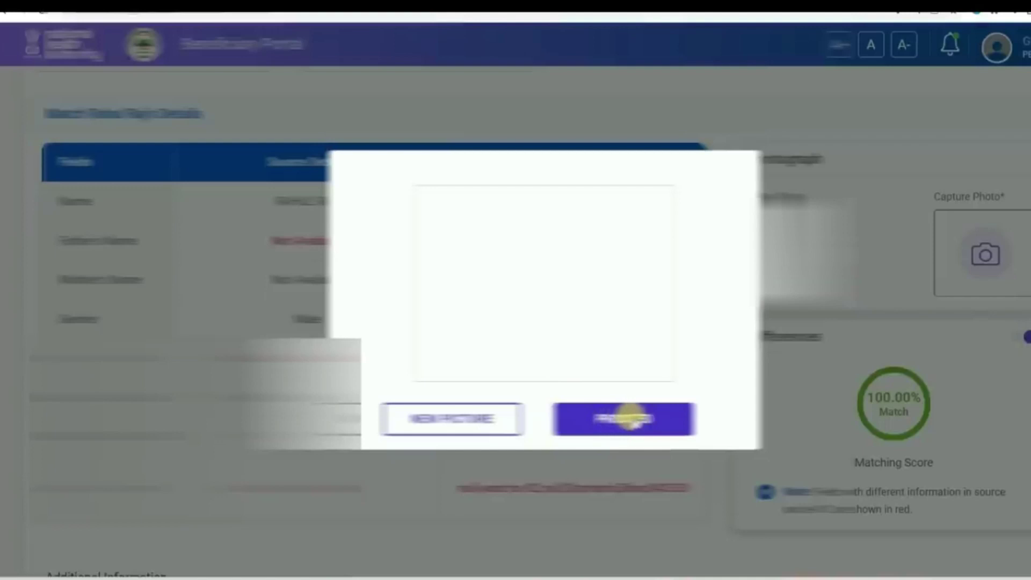
left_click(630, 419)
Set the Rural or Urban field to Rural in the new member's additional information
scroll(39, 212, "down", 8)
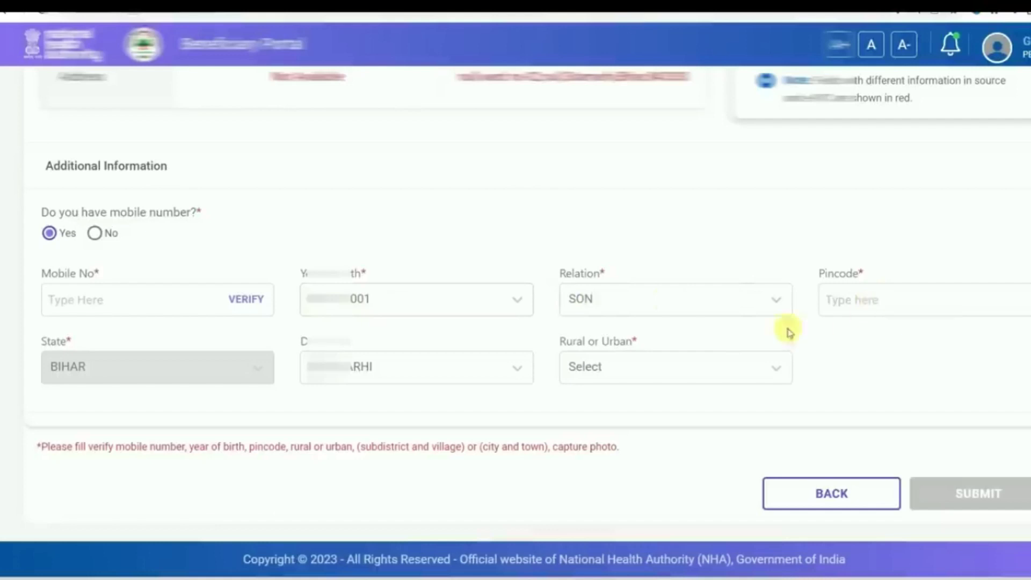
left_click(635, 372)
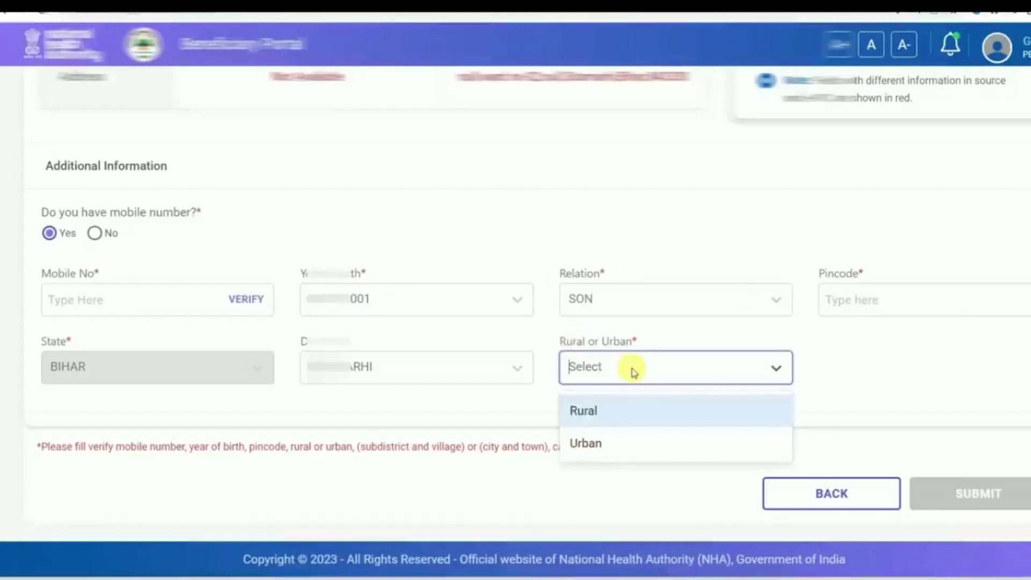
left_click(609, 413)
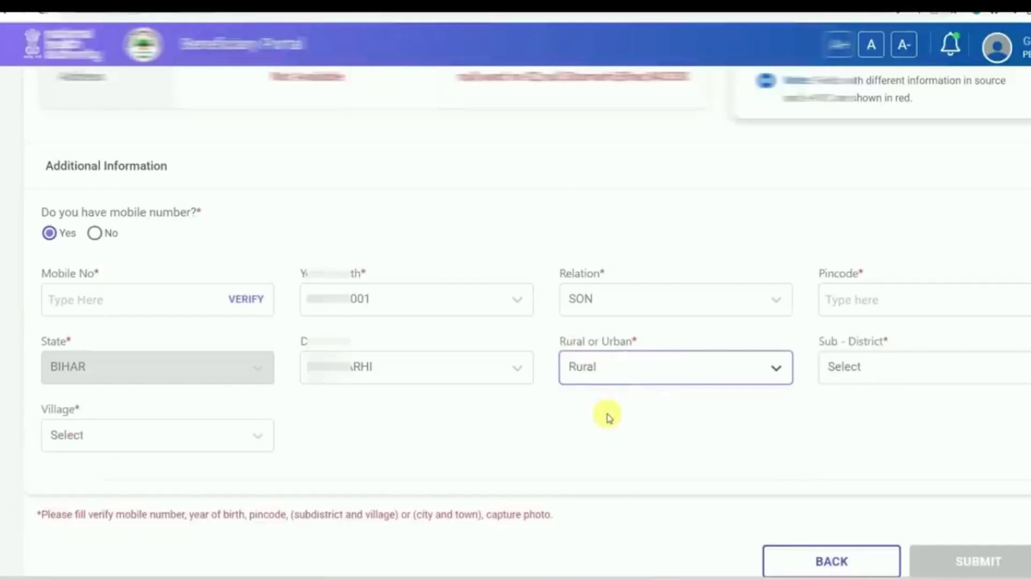
scroll(609, 416, "down", 2)
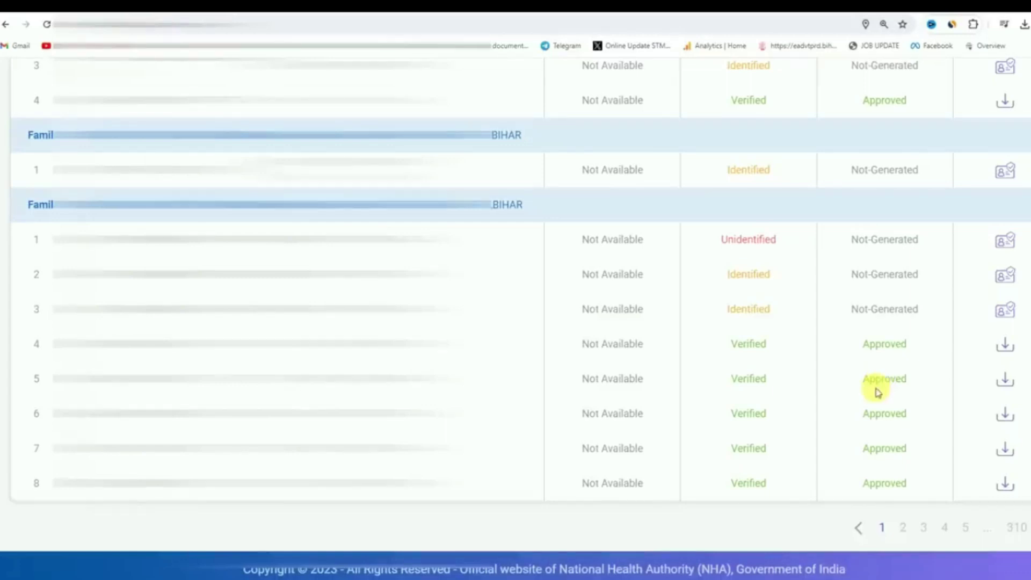
Start the card download for the fifth member of the last listed family and verify the Aadhaar number with consent allowed
left_click(1008, 386)
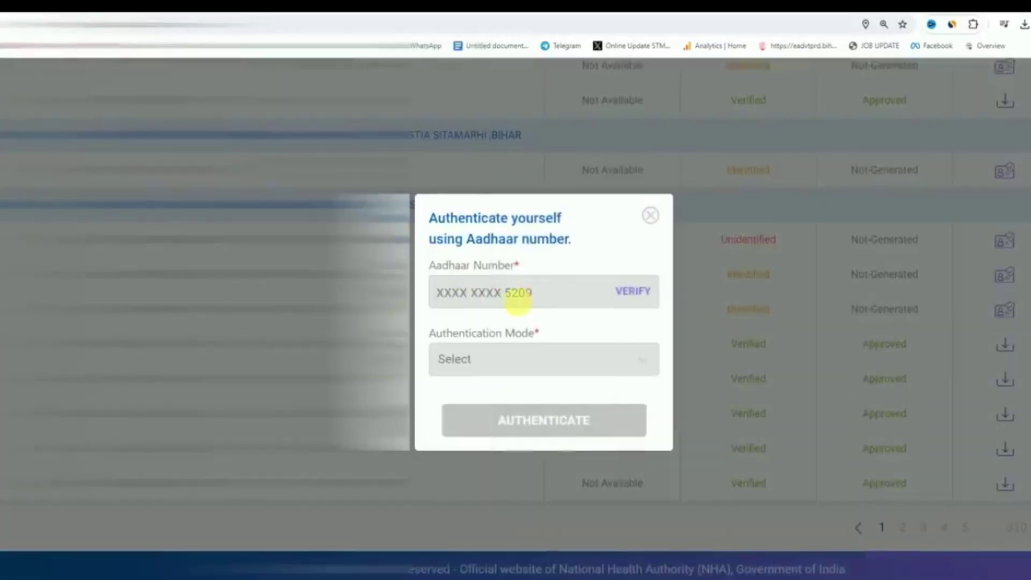
left_click(631, 291)
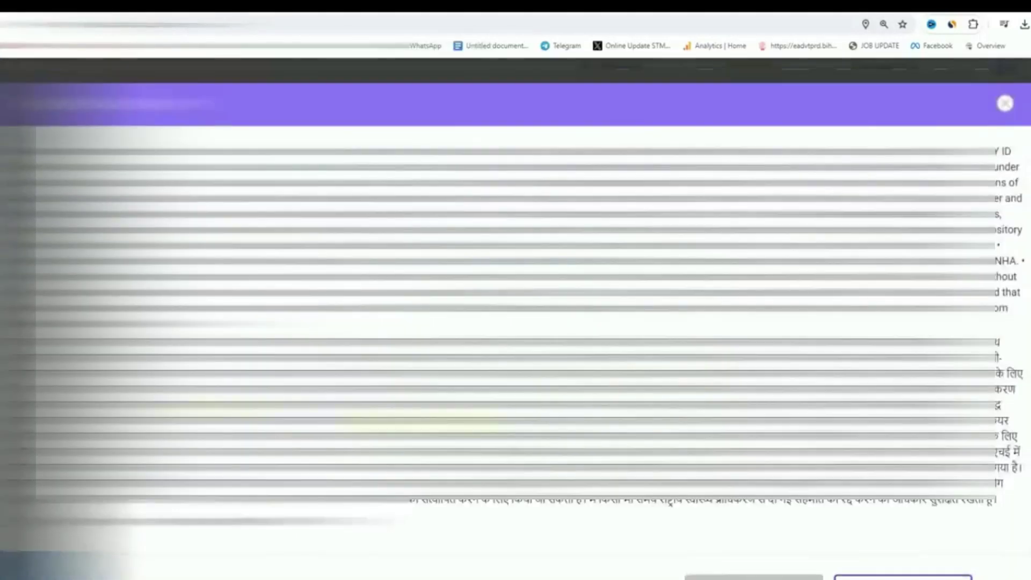
left_click(71, 521)
scroll(698, 518, "down", 2)
left_click(766, 534)
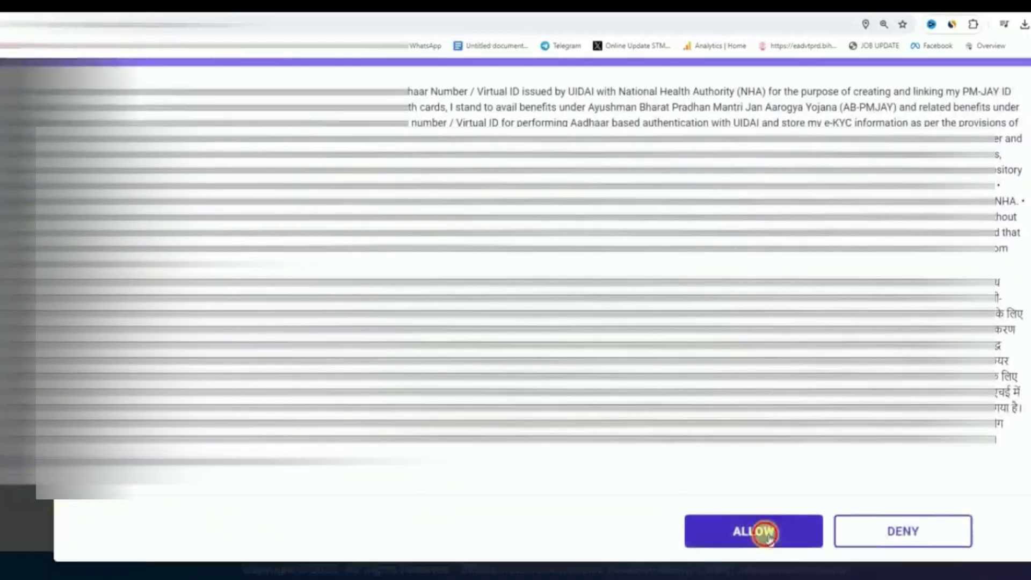
Authenticate with the Aadhaar OTP mode, filling in the beneficiary's Aadhaar OTP and mobile OTP for this card download
left_click(524, 365)
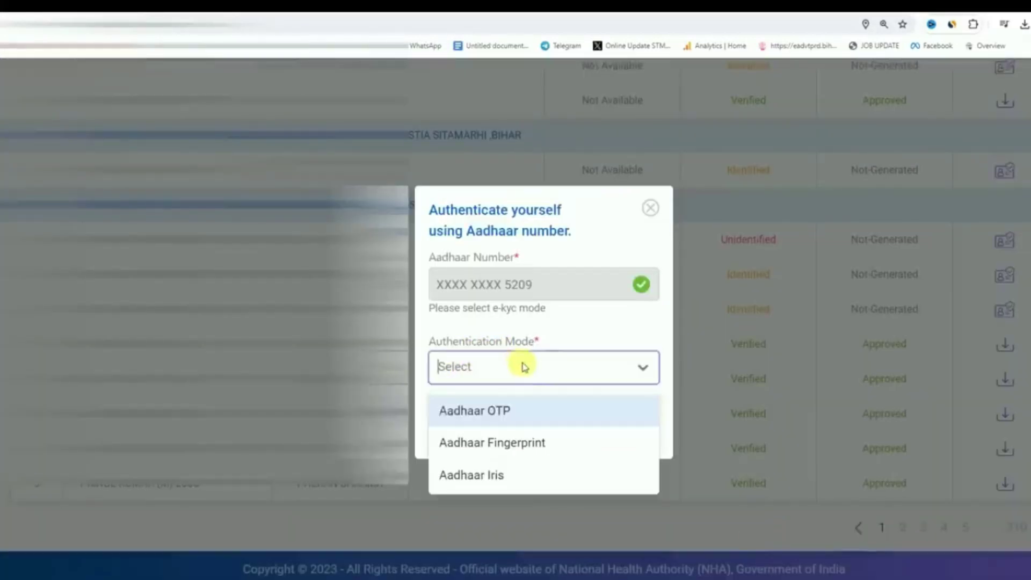
left_click(509, 413)
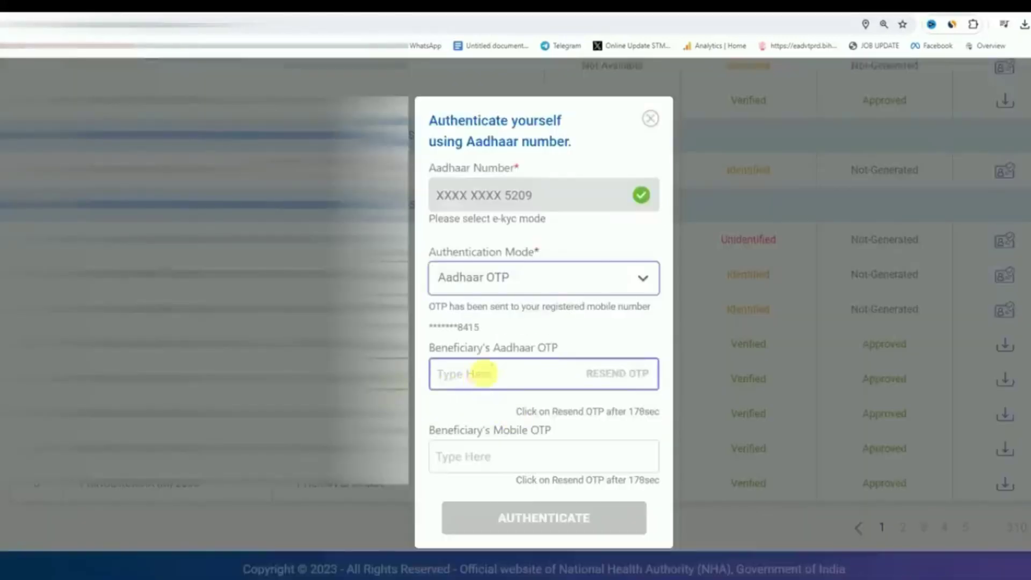
left_click(486, 376)
left_click(456, 457)
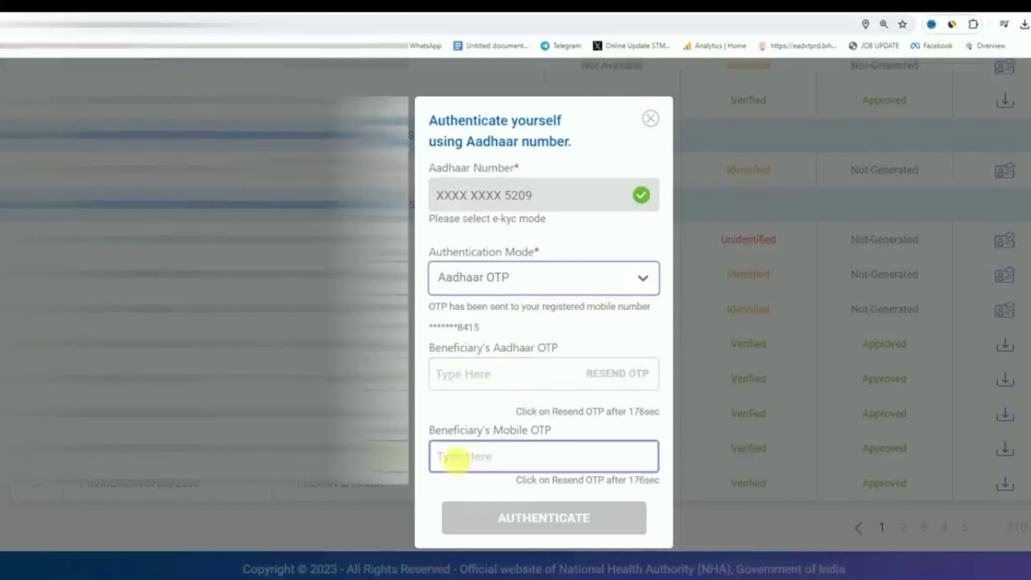
left_click(525, 519)
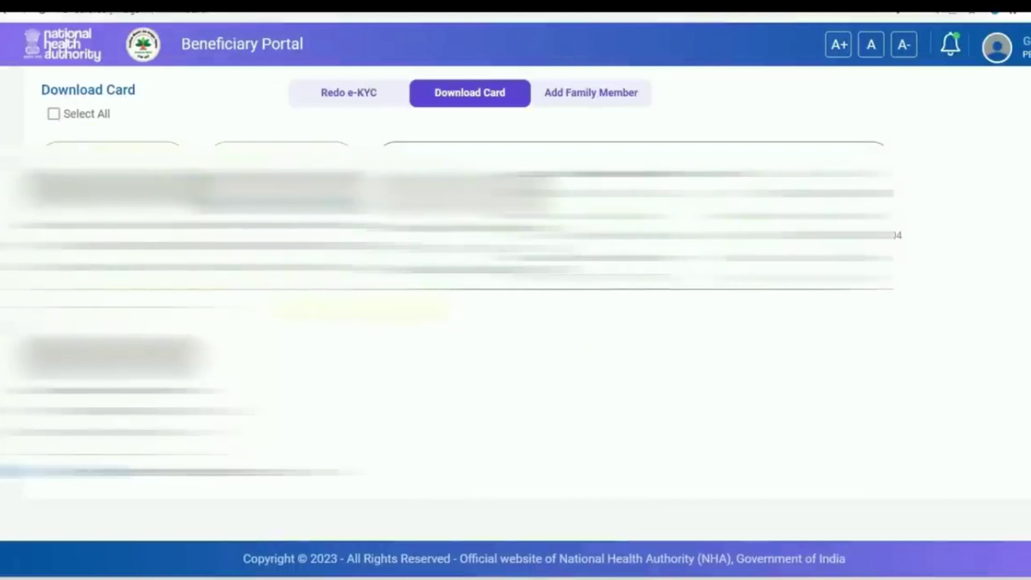
Select all the members' cards of this family and download them
left_click(55, 115)
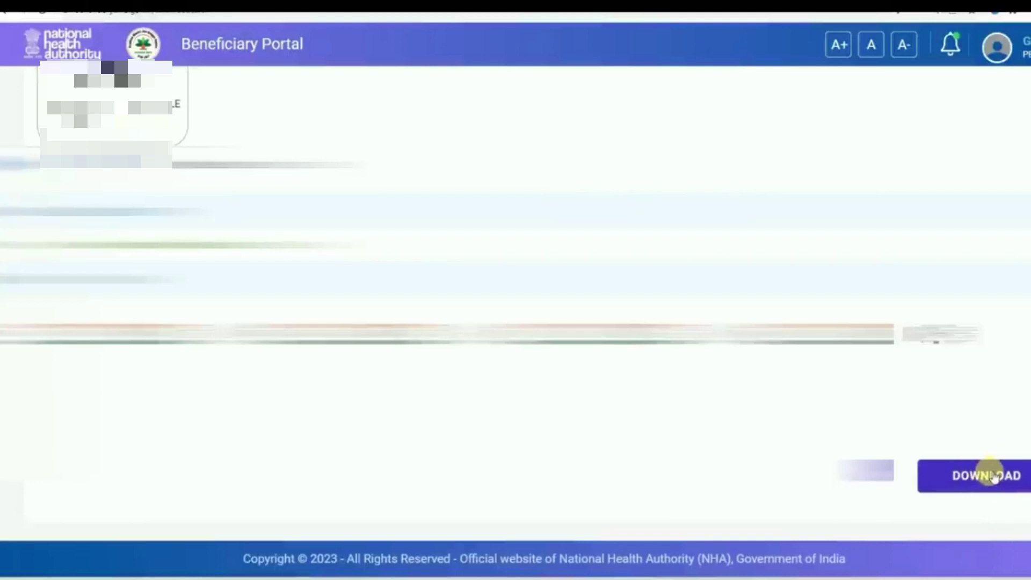
left_click(993, 476)
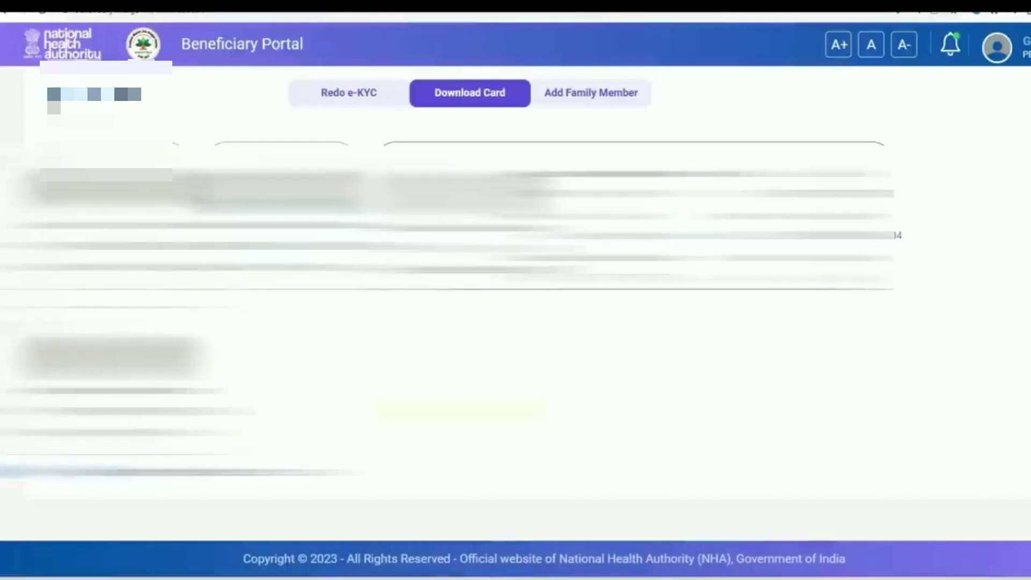